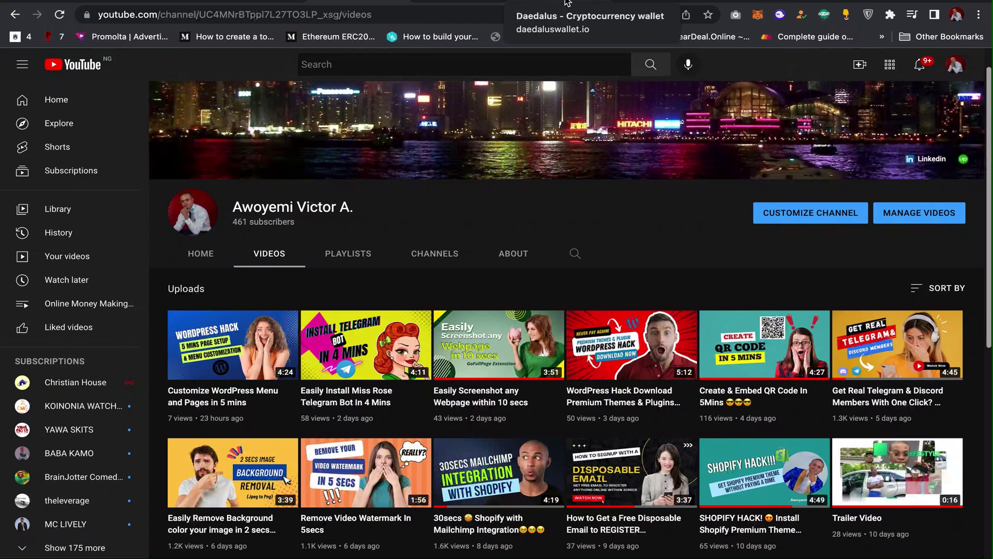
# Step: Switch to the Daedalus Wallet website tab, then bring the Daedalus desktop wallet forward
pyautogui.click(568, 3)
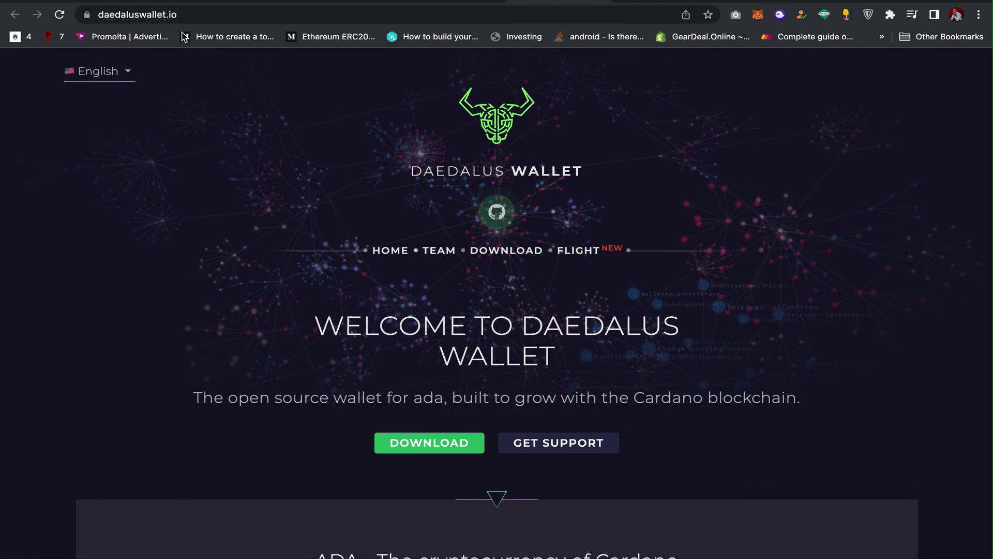
pyautogui.click(653, 3)
pyautogui.click(564, 3)
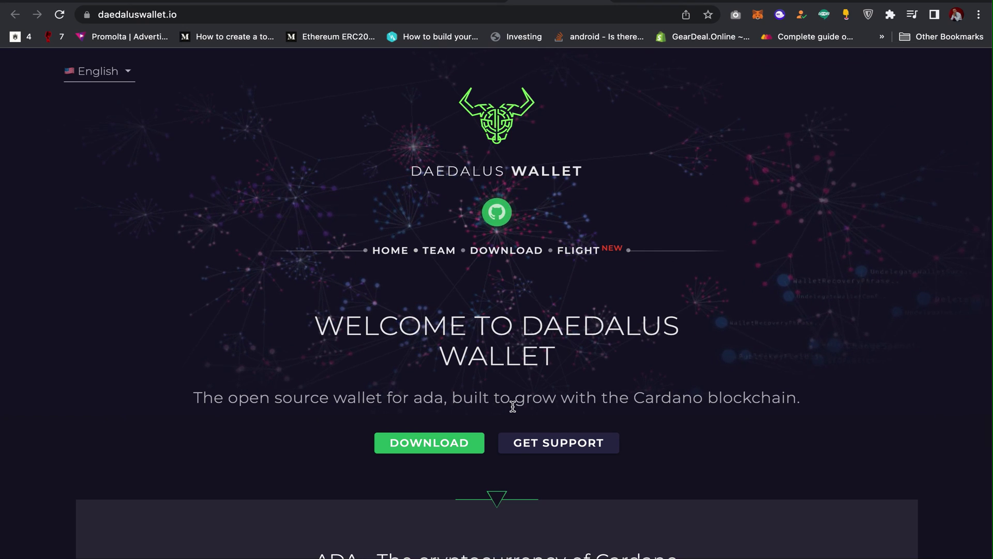
pyautogui.moveTo(666, 535)
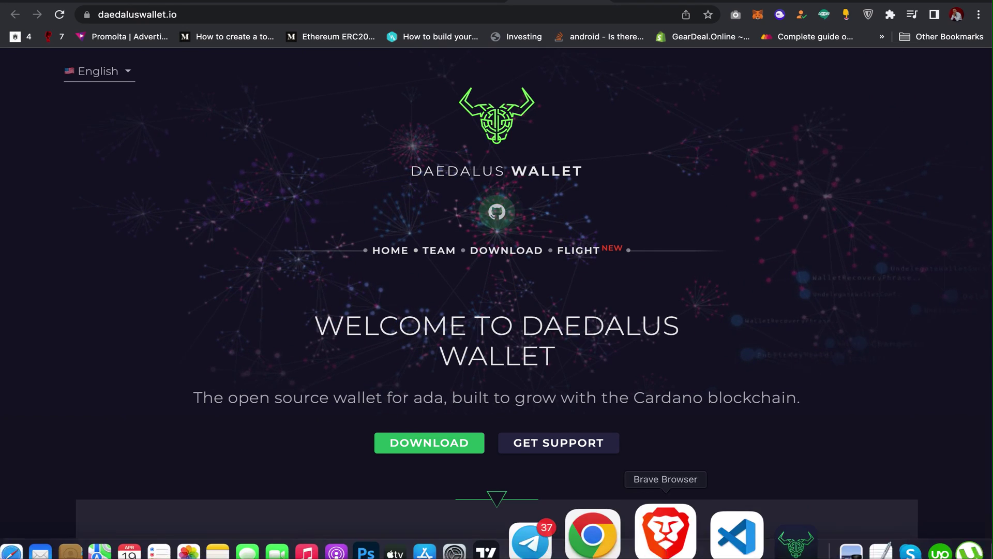
pyautogui.click(720, 539)
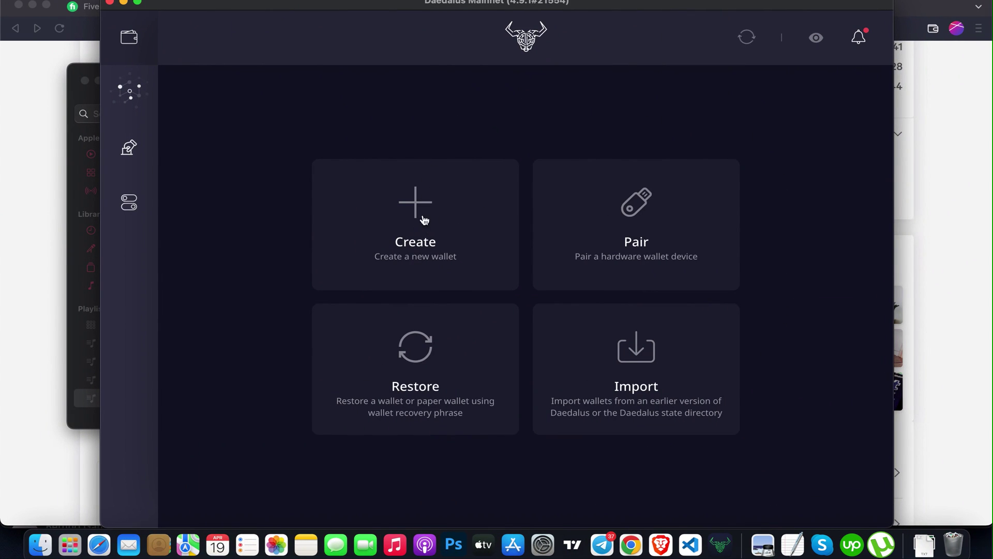
# Step: Open Daedalus's Create a New Wallet form, then dismiss it without creating a wallet
pyautogui.click(419, 241)
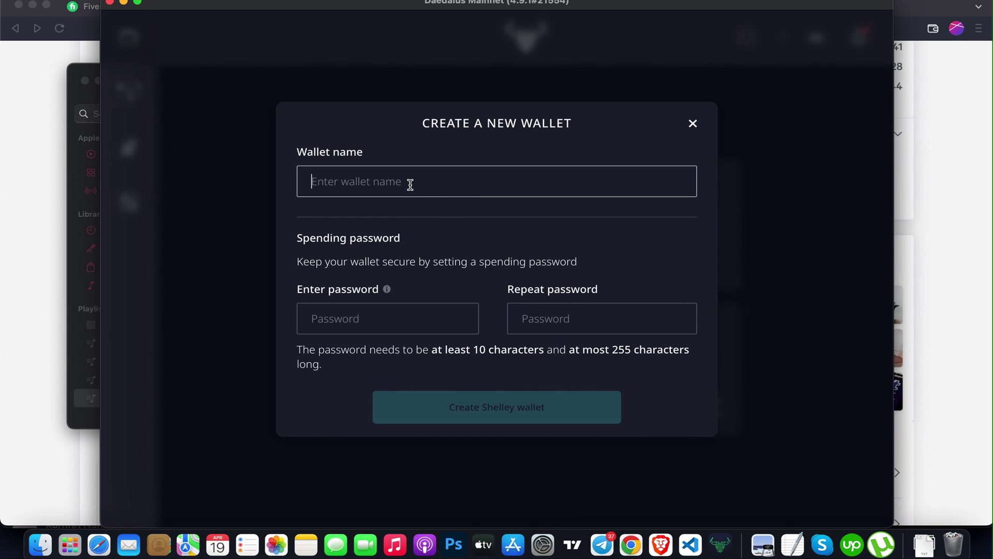
pyautogui.click(431, 317)
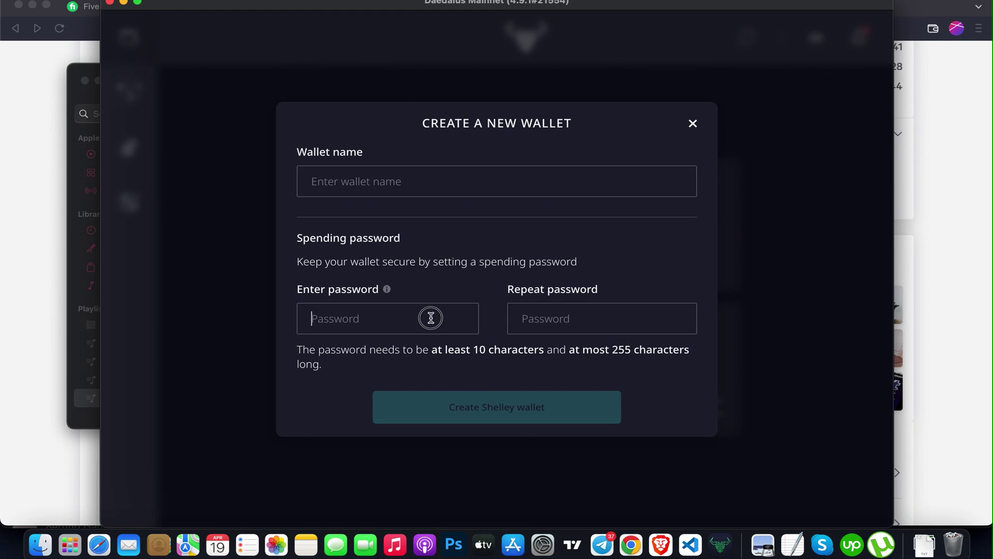
pyautogui.click(694, 127)
pyautogui.click(693, 127)
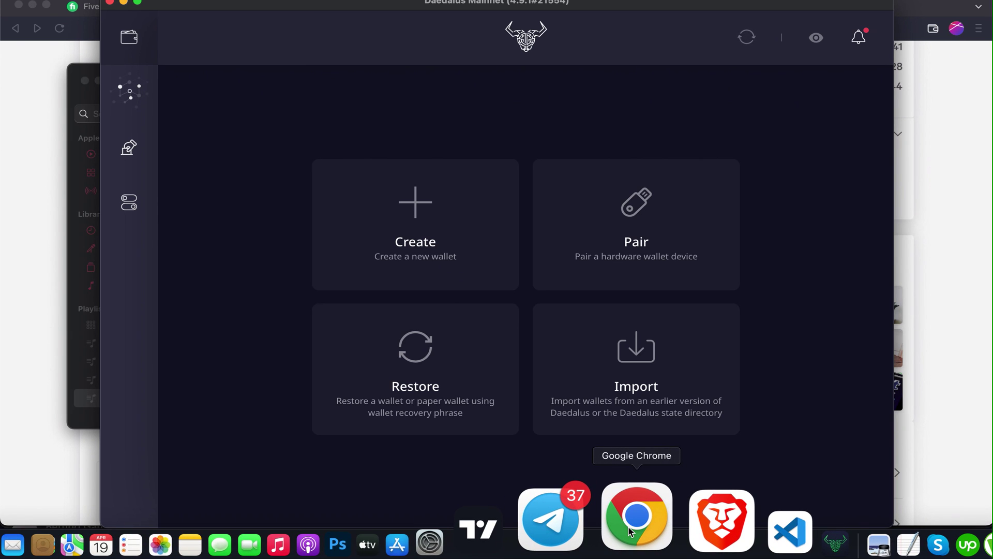
# Step: Return to the cardano-native-token.com tab in Chrome and scroll through its ADA Native Token/NFT choice
pyautogui.click(631, 532)
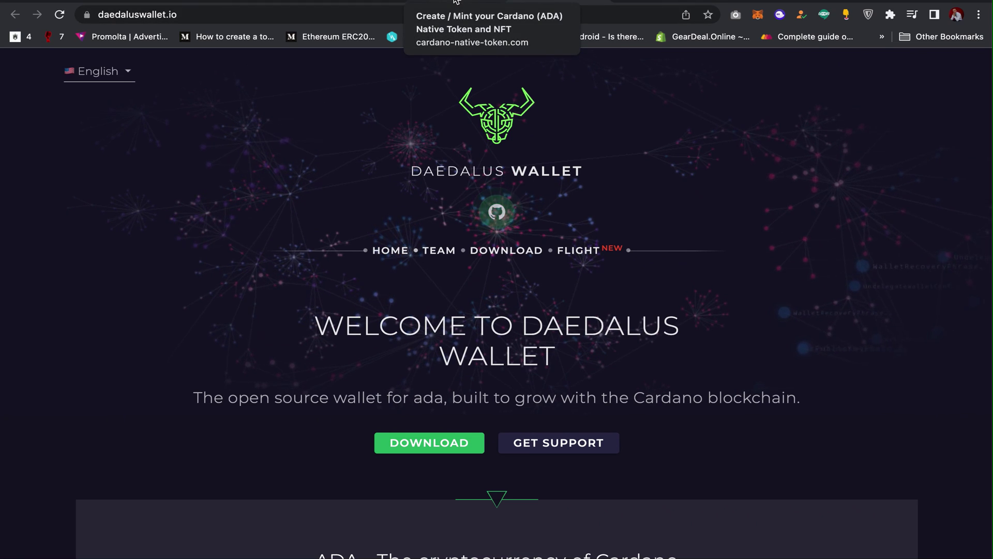
pyautogui.click(454, 2)
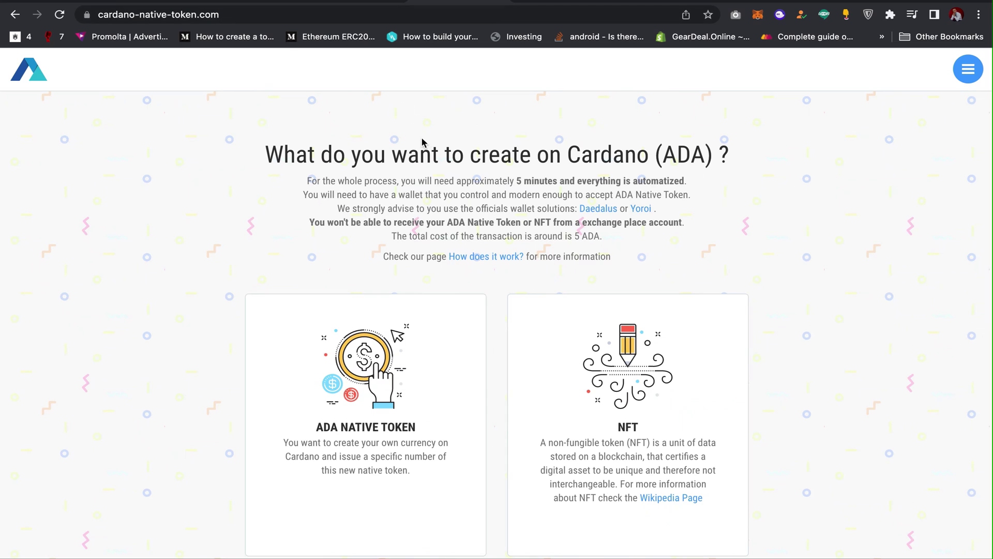
pyautogui.scroll(-2, 425, 143)
pyautogui.scroll(-2, 425, 143)
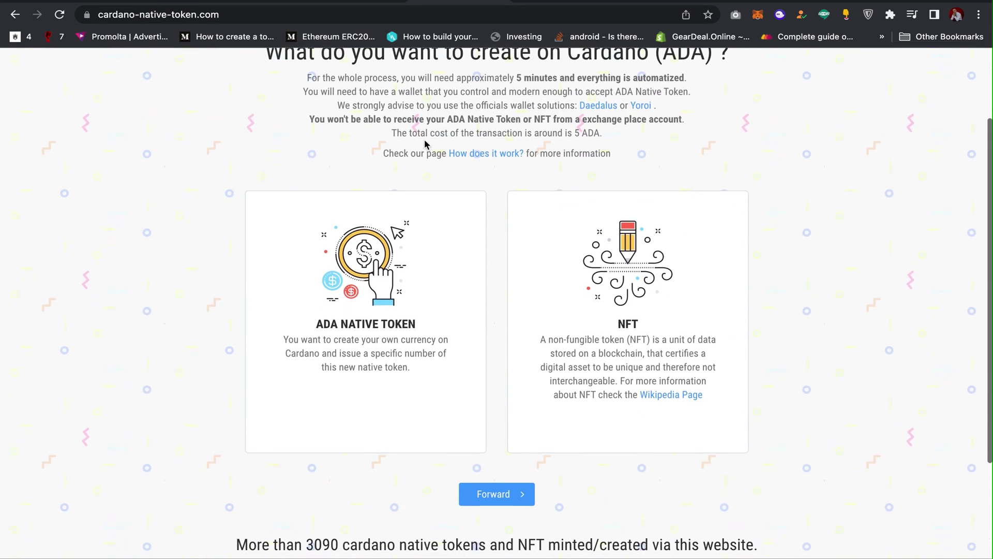
pyautogui.scroll(1, 425, 142)
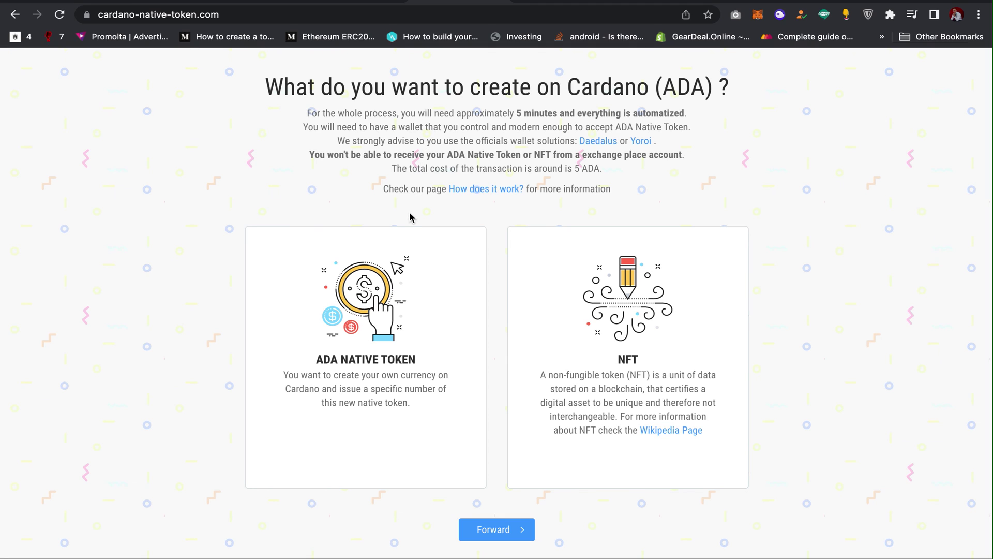
# Step: Choose ADA Native Token rather than NFT and continue to the new token form
pyautogui.click(358, 344)
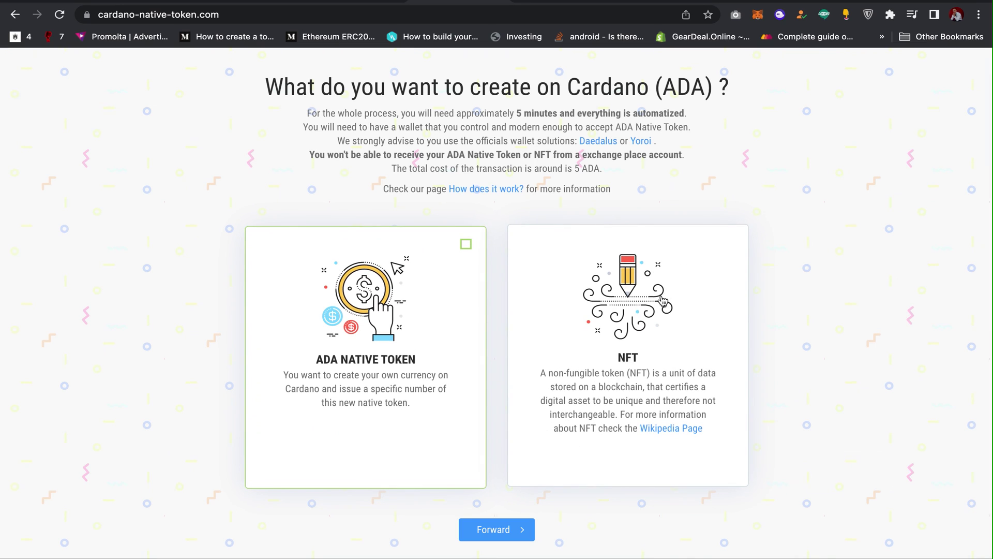
pyautogui.click(662, 302)
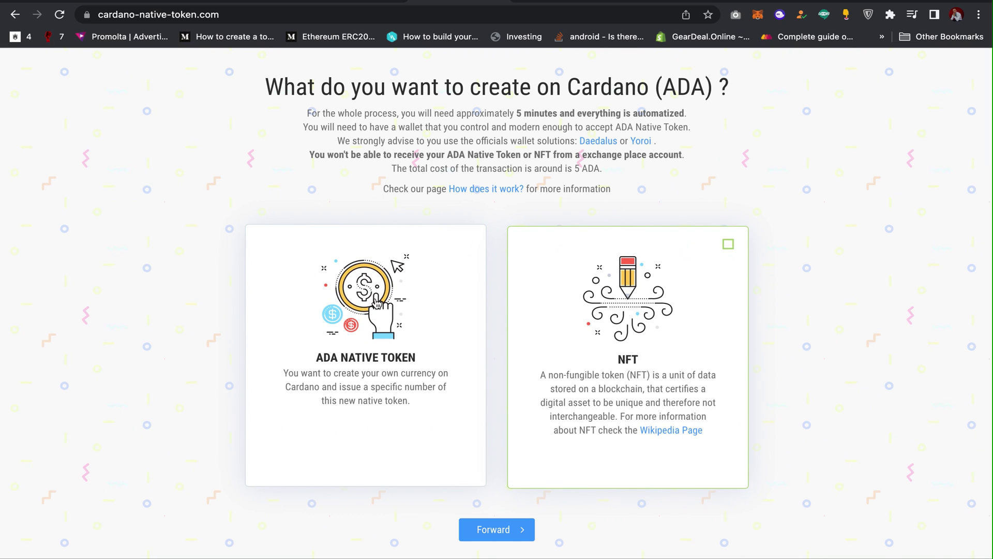
pyautogui.click(377, 303)
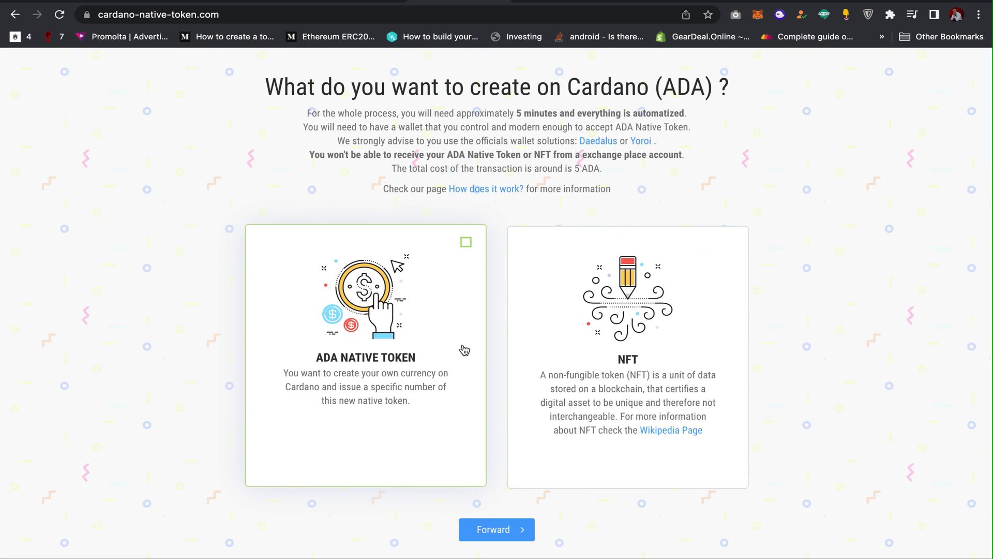
pyautogui.click(507, 529)
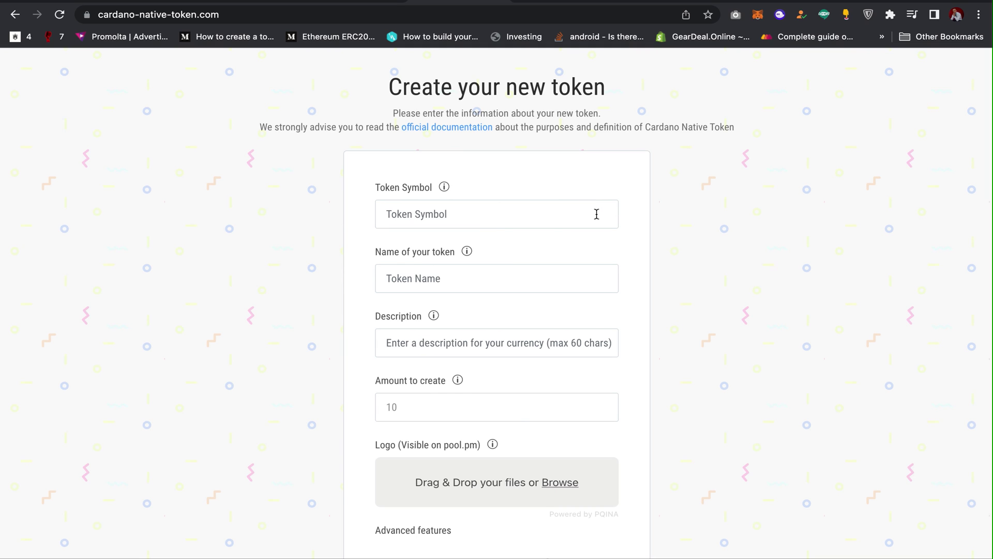
pyautogui.click(543, 219)
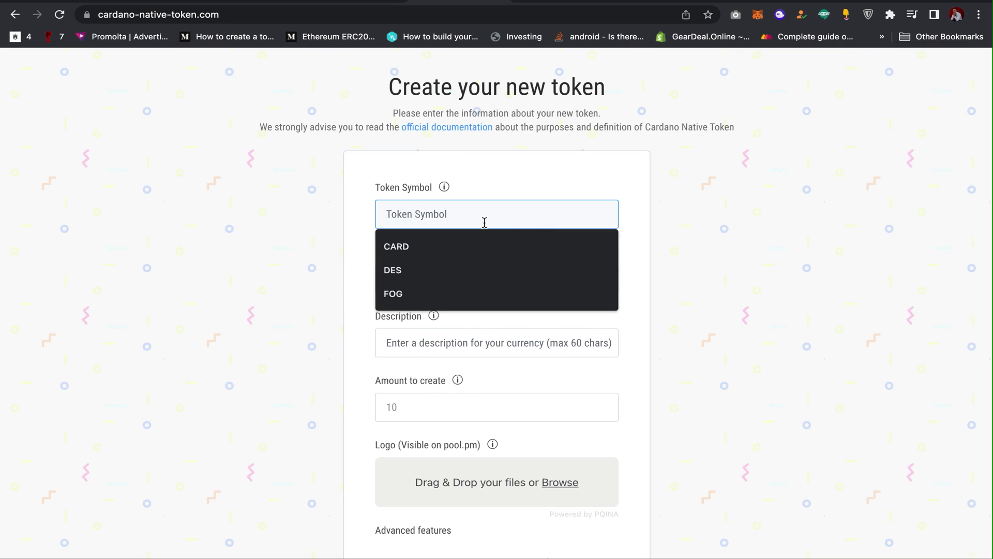
# Step: Enter token symbol FOG, name FORGUY and description 'Forguy is a token for charity purpose'
pyautogui.click(394, 293)
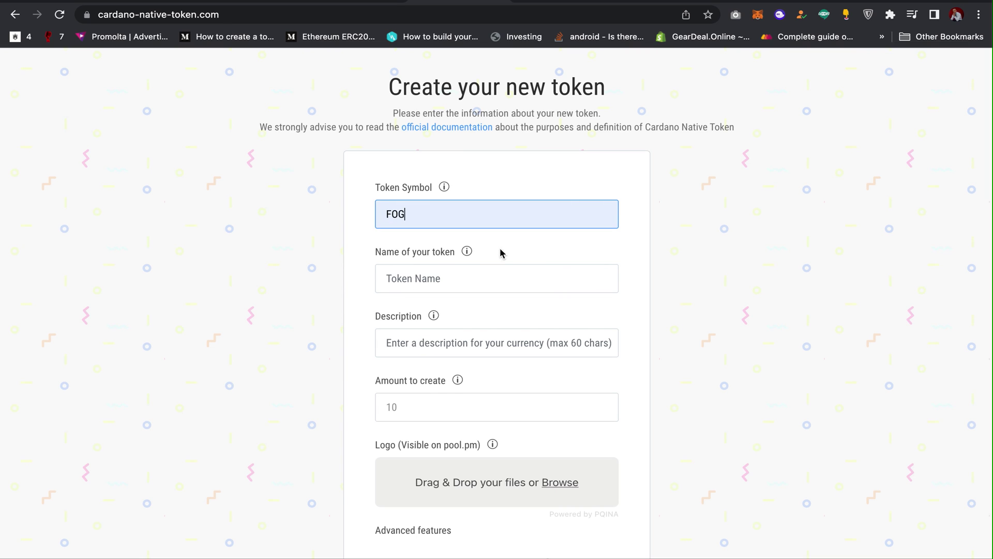
pyautogui.click(445, 277)
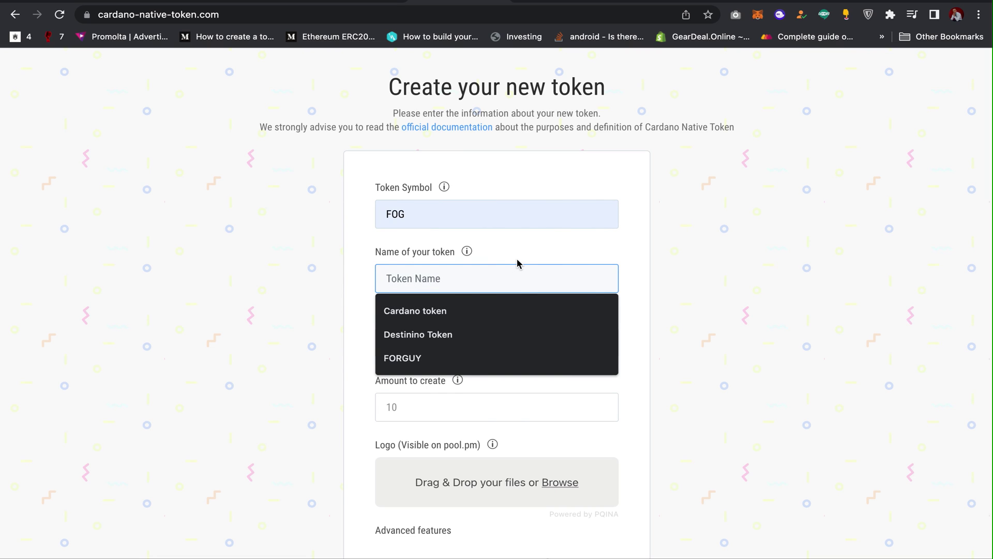
pyautogui.write('FORGUY')
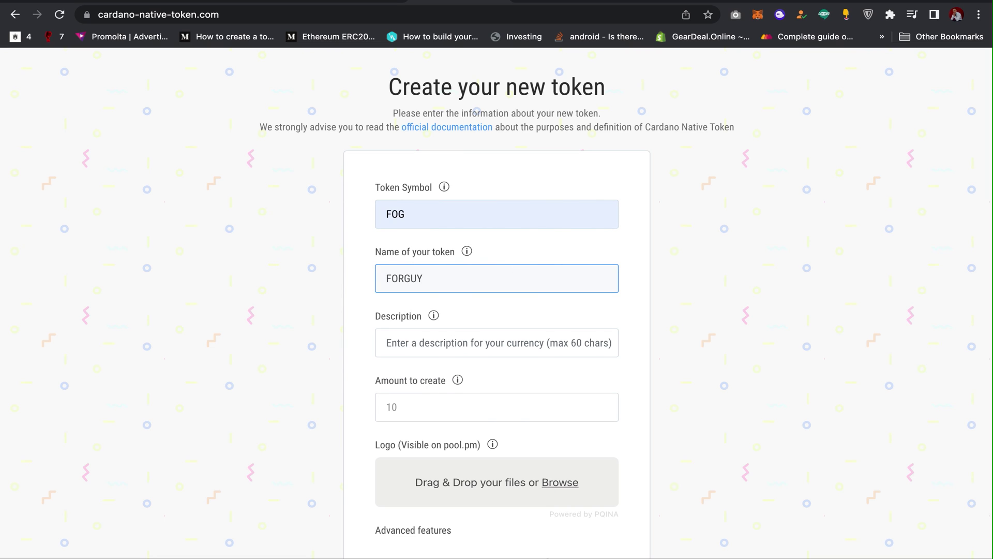
pyautogui.click(474, 346)
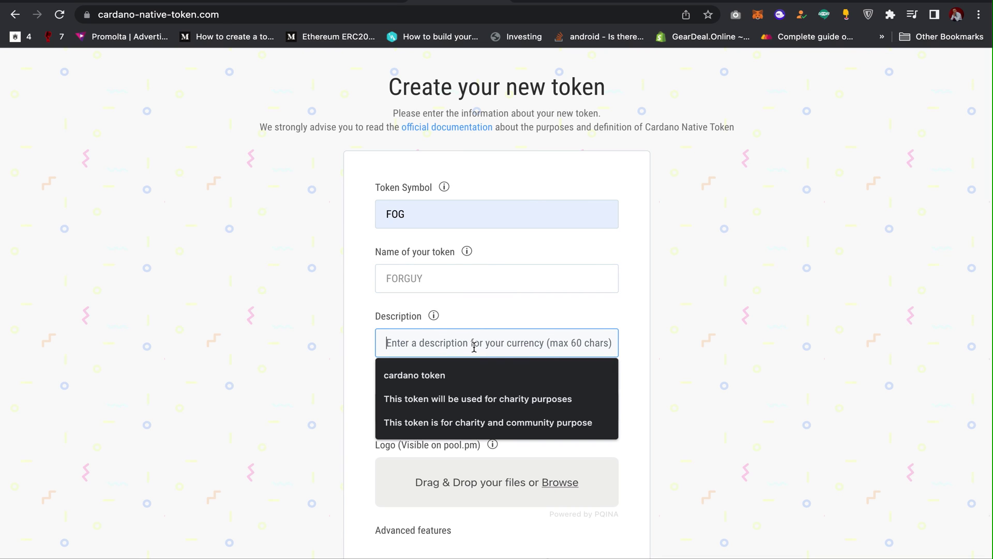
pyautogui.write('Fo')
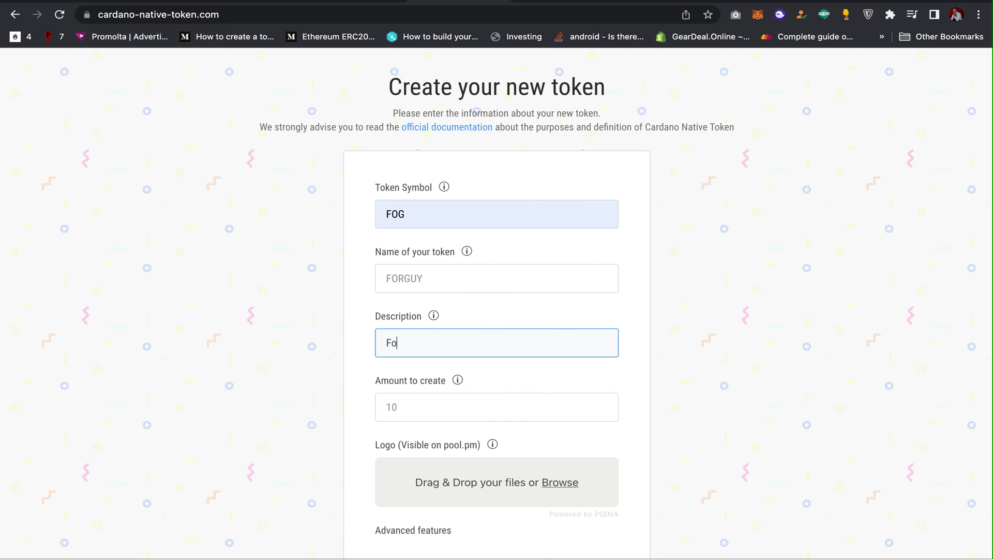
pyautogui.write('rguy is a token for ch')
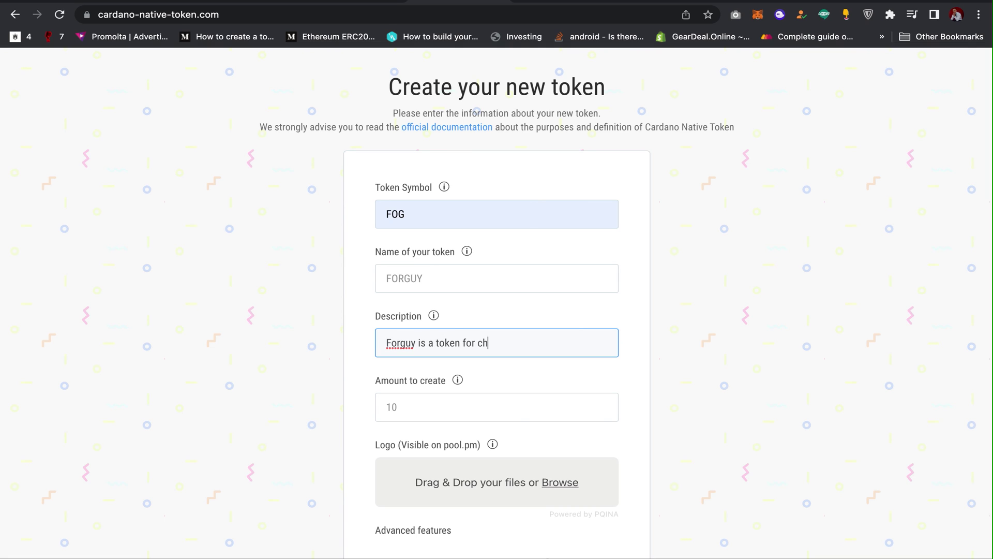
pyautogui.write('arity purpose')
# Step: Set the amount to create to 1000000 and scroll down the form
pyautogui.click(481, 405)
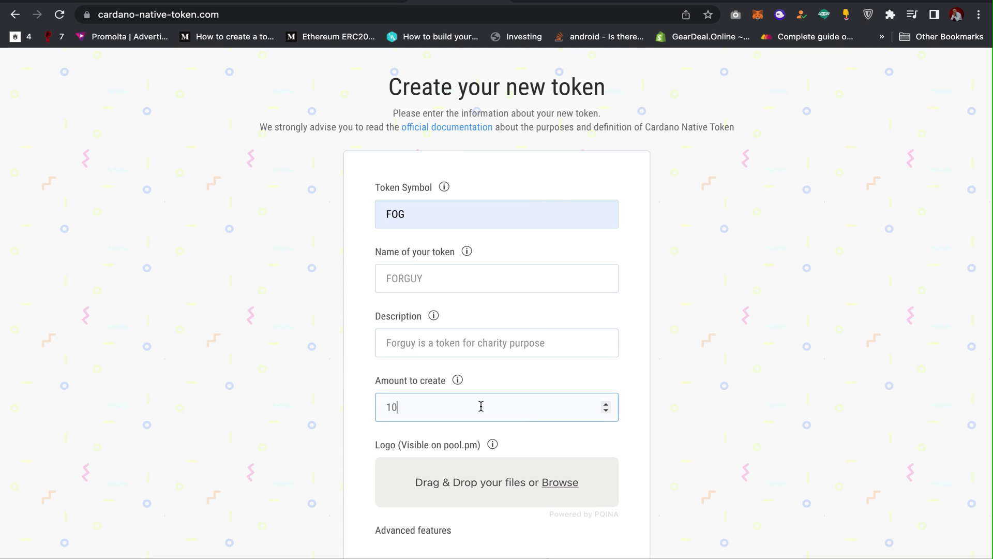
pyautogui.write('10')
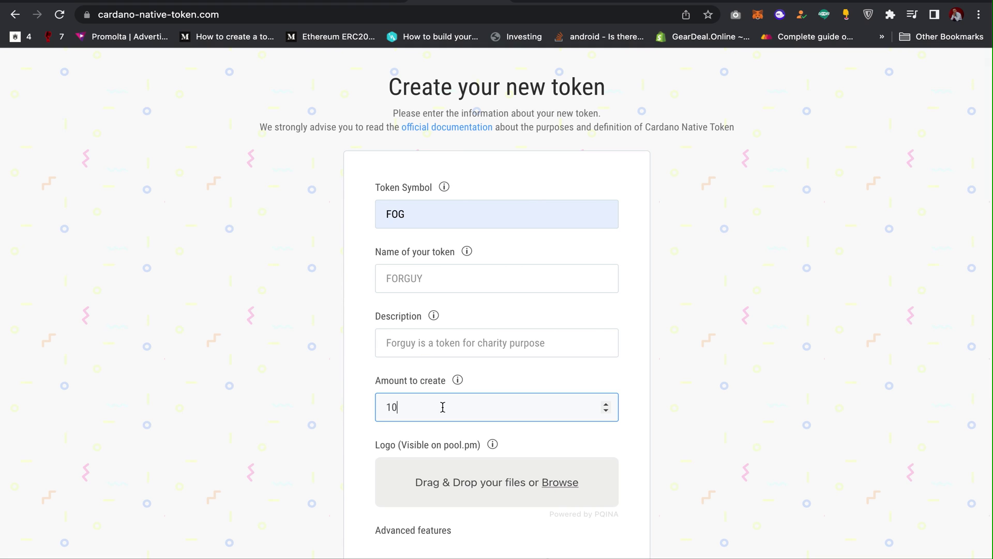
pyautogui.write('00000')
pyautogui.scroll(-2, 543, 399)
pyautogui.scroll(-3, 641, 348)
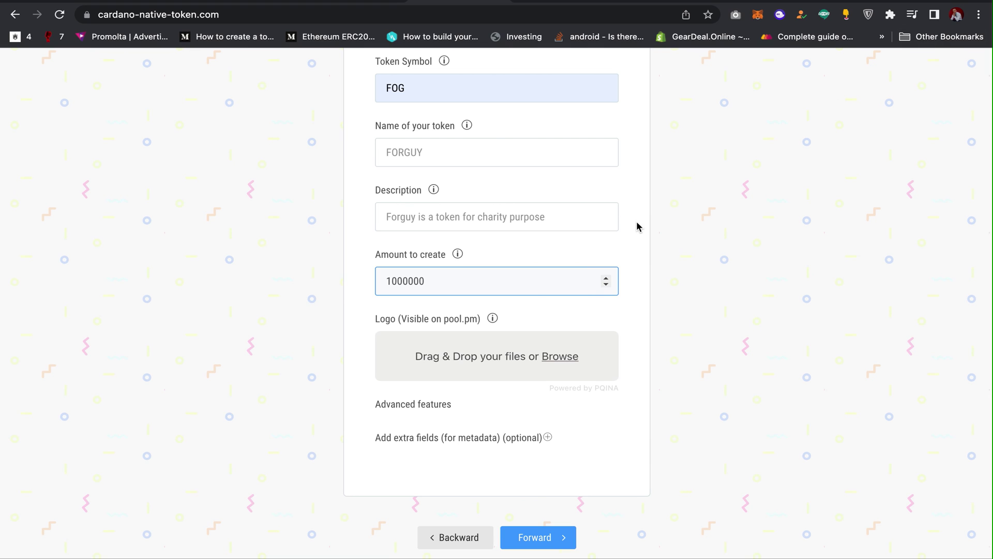
# Step: Attach pin2.png as the token logo and advance to the Final validation page
pyautogui.click(567, 362)
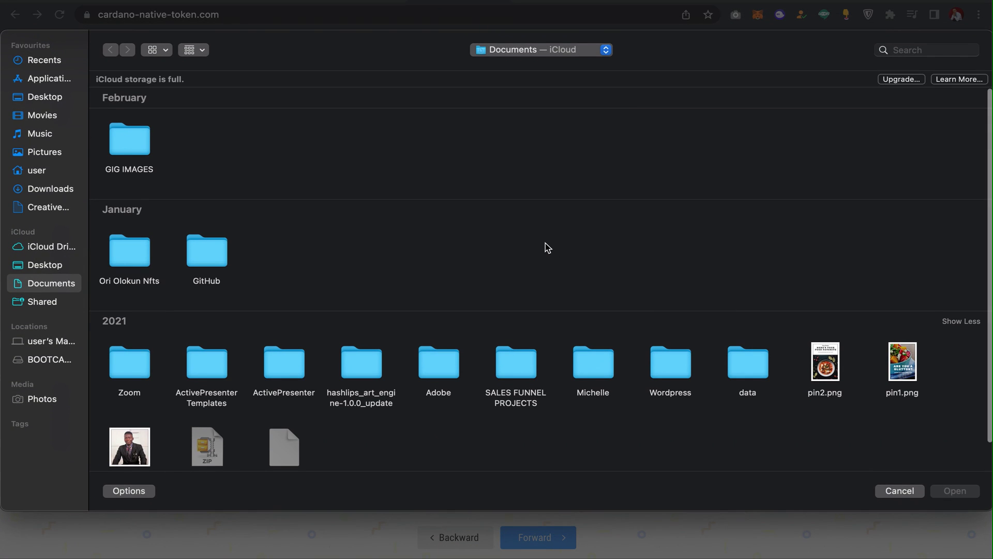
pyautogui.click(828, 365)
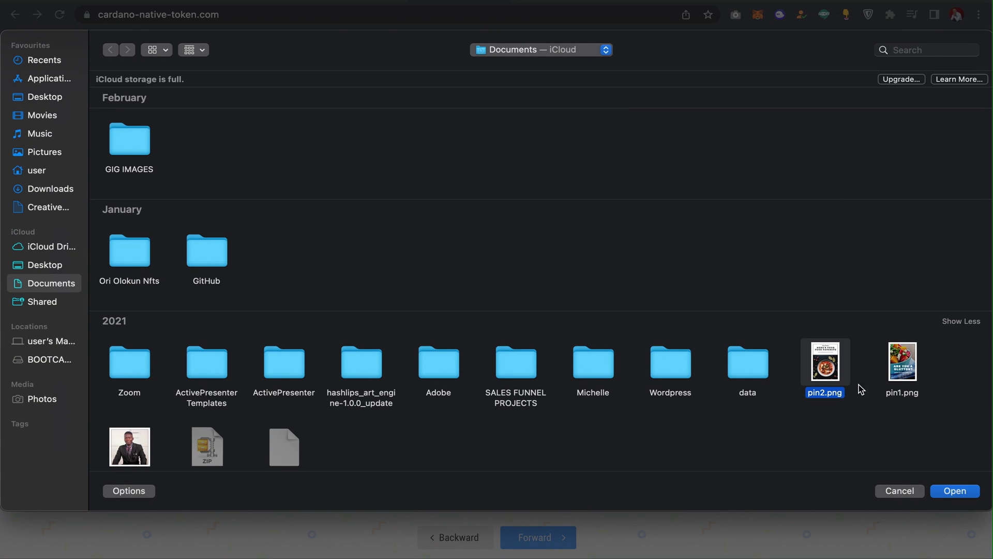
pyautogui.click(953, 492)
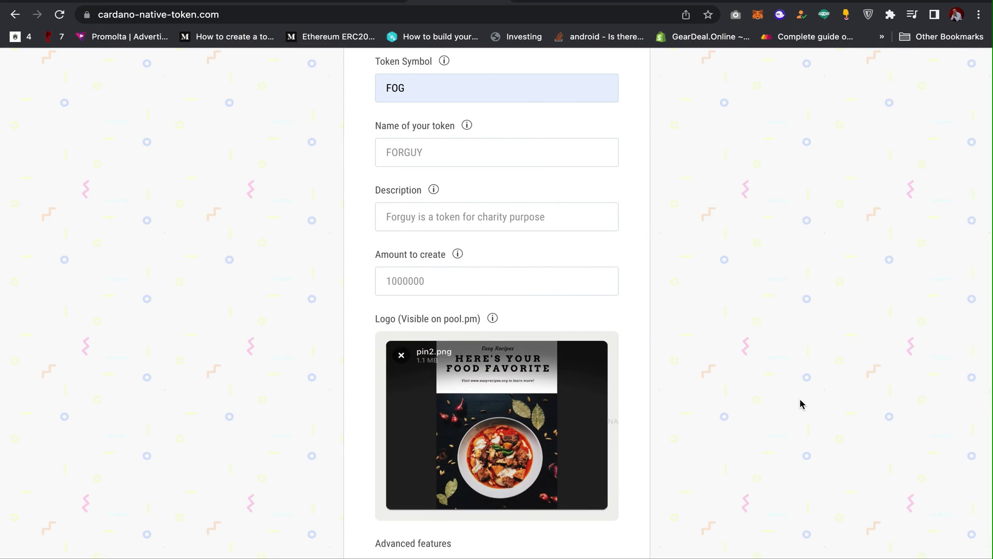
pyautogui.scroll(-6, 801, 403)
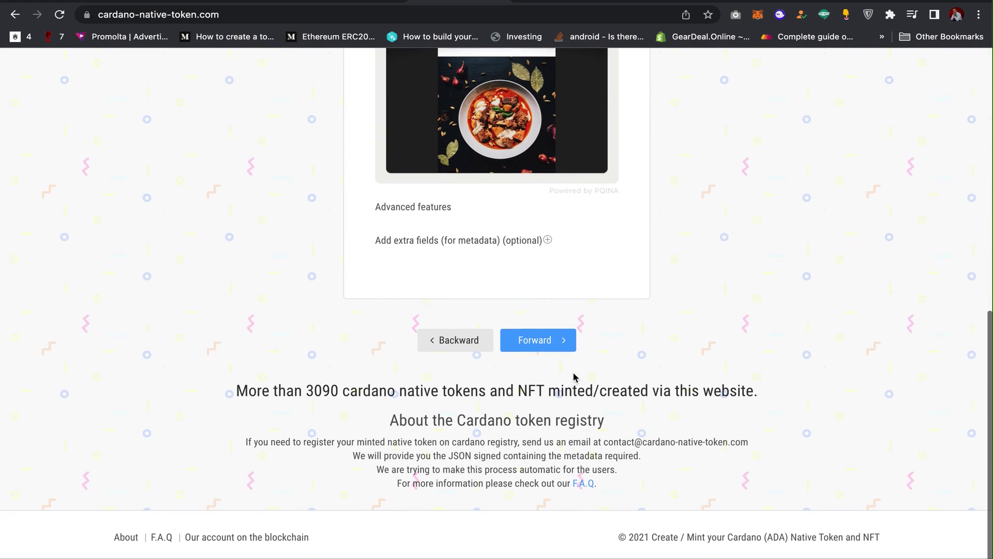
pyautogui.click(545, 342)
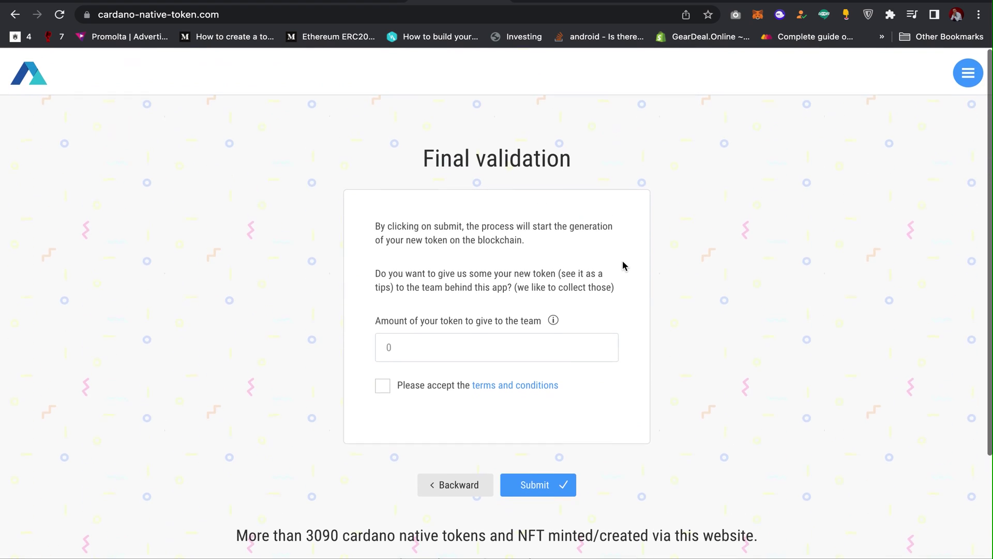
# Step: Accept the terms and conditions and submit the FOG token order for 7.274959 ADA
pyautogui.click(385, 337)
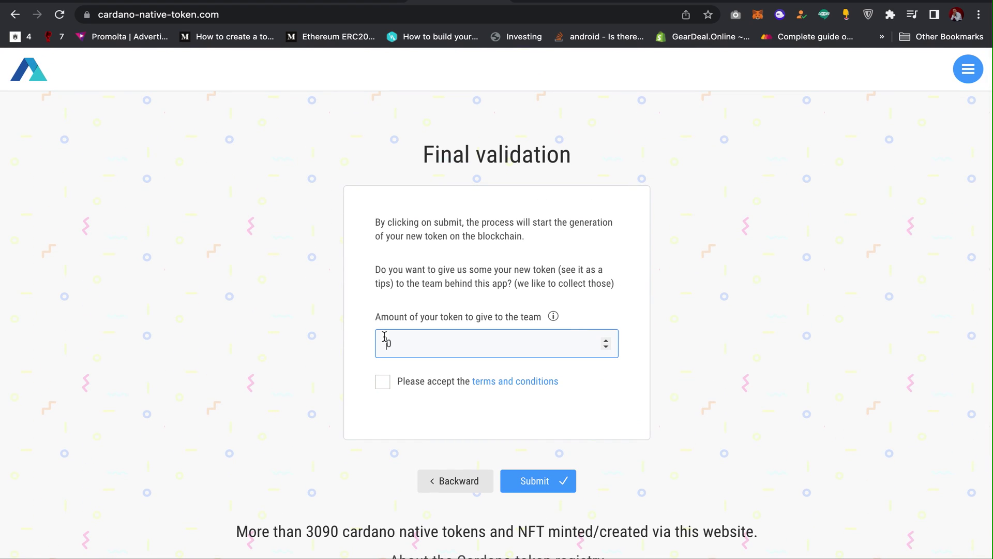
pyautogui.scroll(-1, 707, 273)
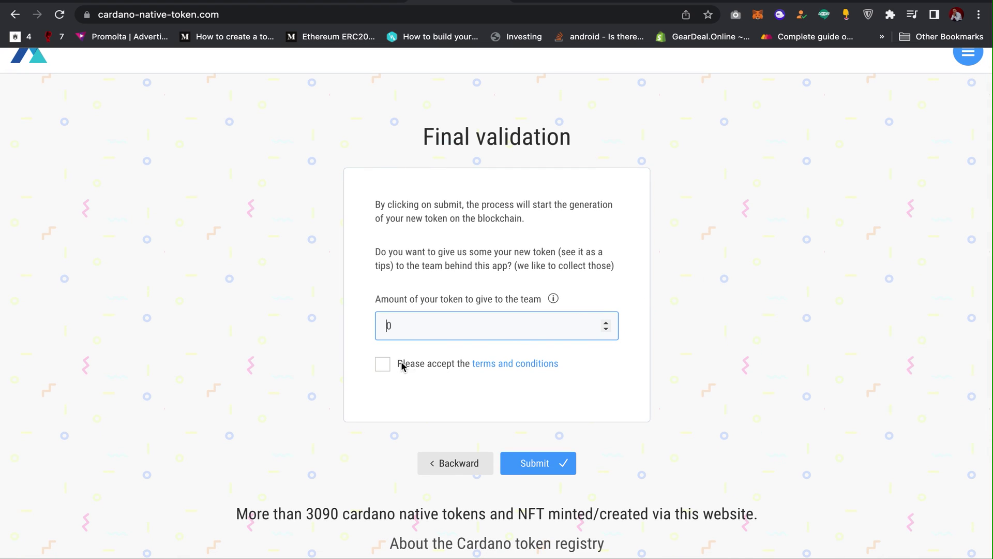
pyautogui.click(383, 366)
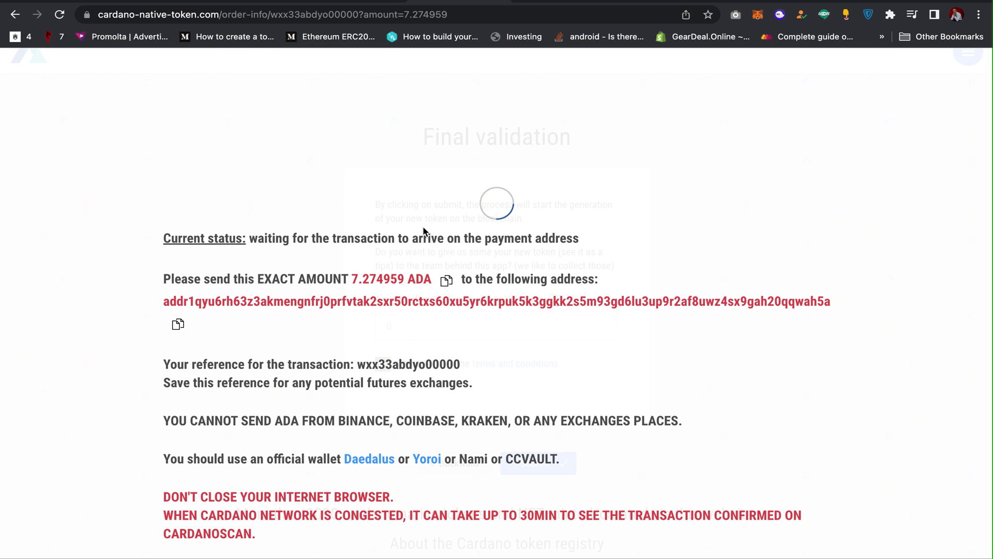
pyautogui.moveTo(683, 549)
# Step: Convert the 7.274959 ADA payment to USD on Google (6.87 USD), then return to the payment page
pyautogui.click(446, 280)
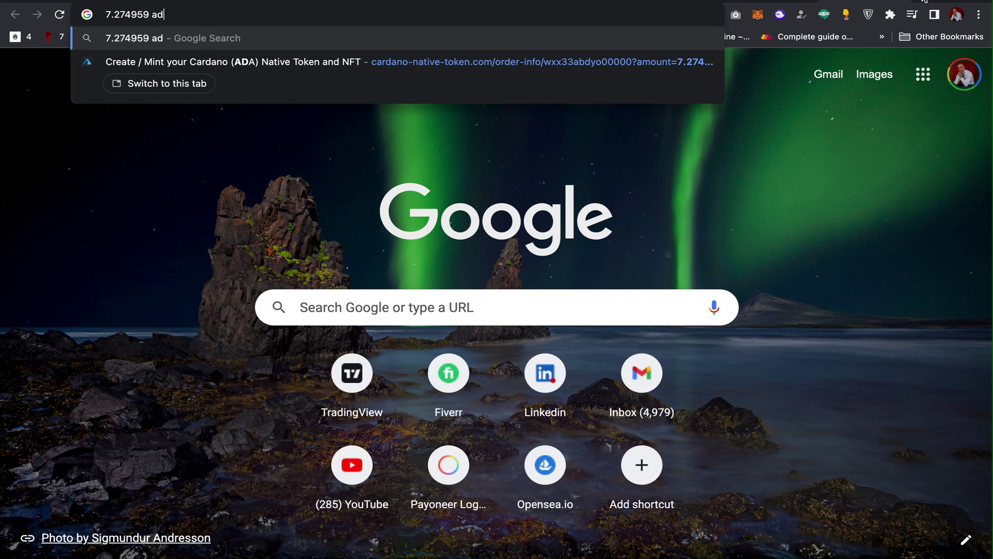
pyautogui.write('to usd')
pyautogui.press('Return')
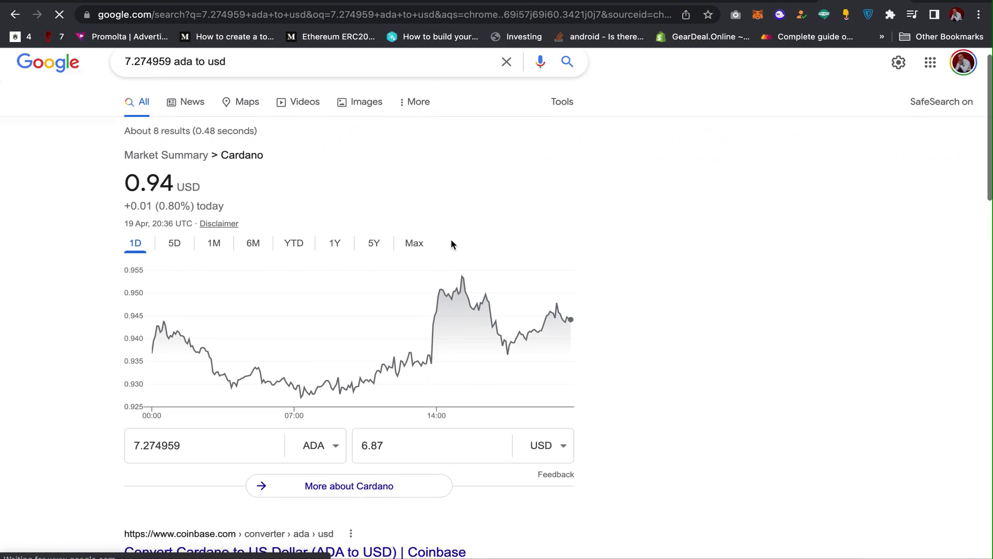
pyautogui.scroll(-3, 451, 238)
pyautogui.doubleClick(379, 315)
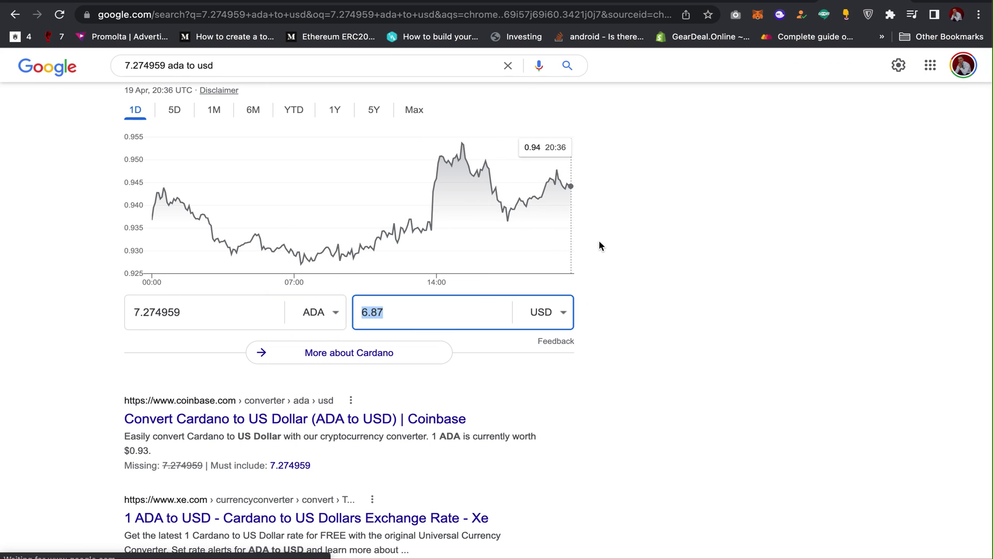
pyautogui.click(665, 3)
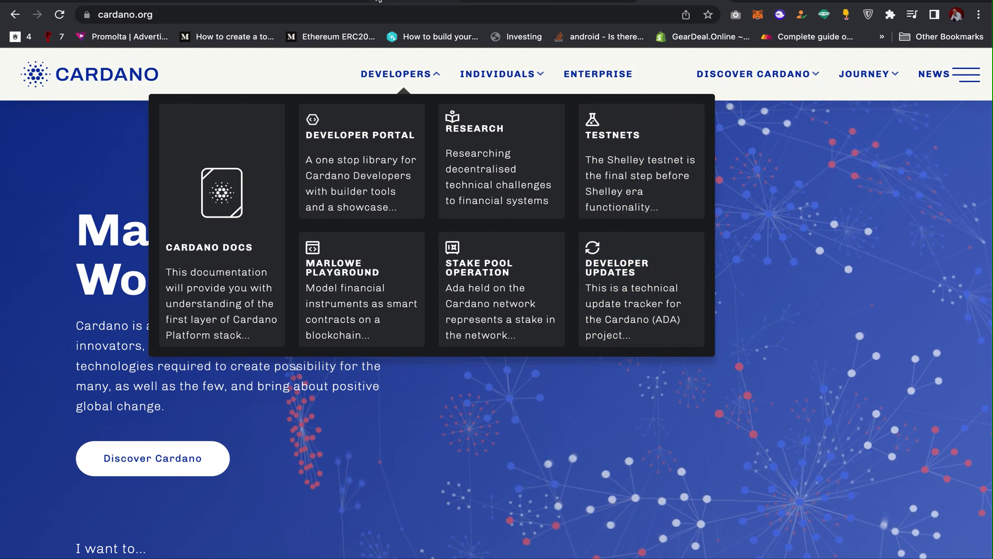
pyautogui.click(395, 4)
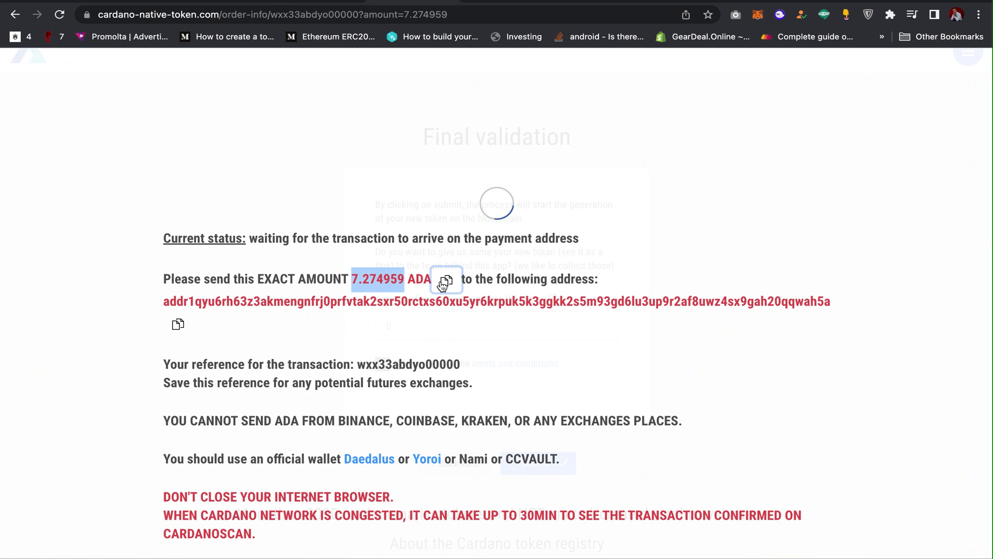
pyautogui.scroll(-2, 384, 324)
pyautogui.scroll(-2, 383, 324)
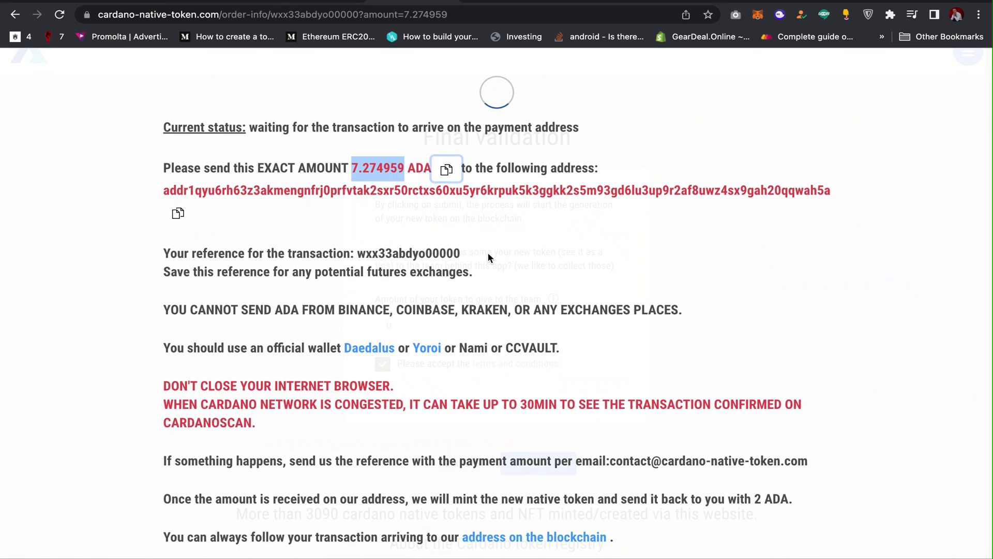